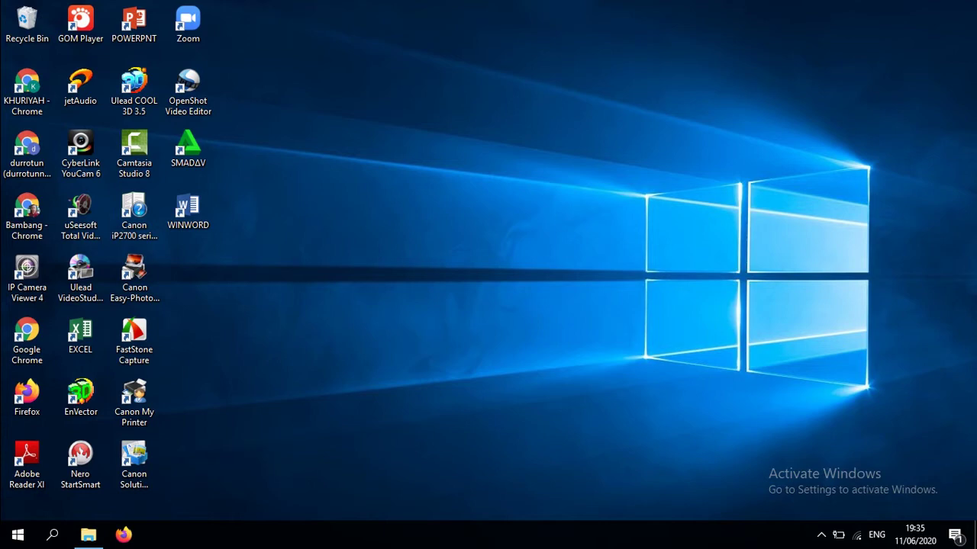
# Open the user's temporary files folder by running %temp%
pyautogui.press('super+r')
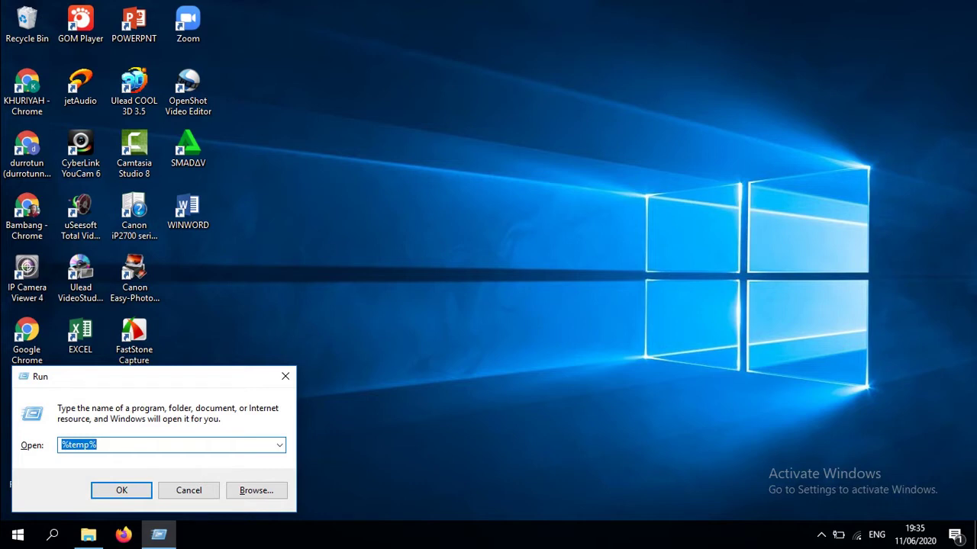
pyautogui.press('End')
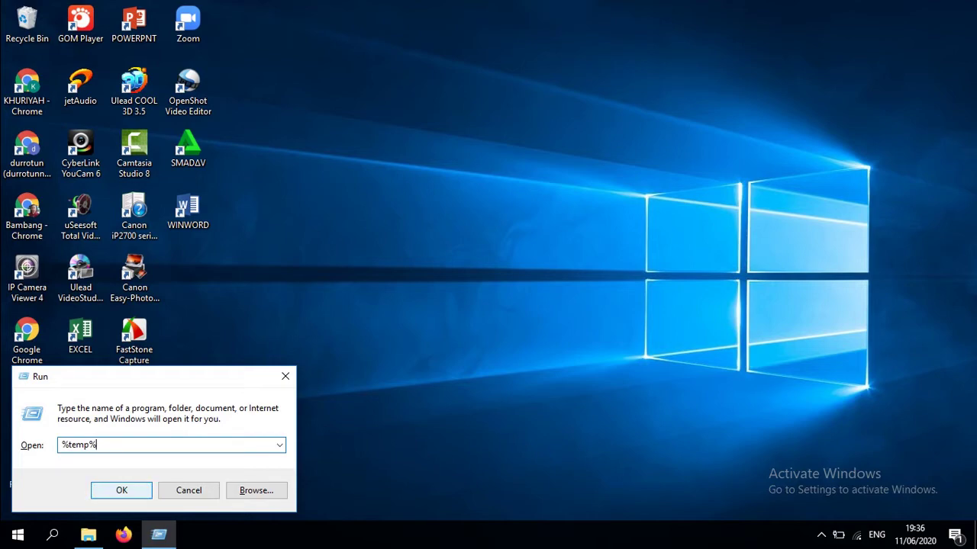
pyautogui.press('Return')
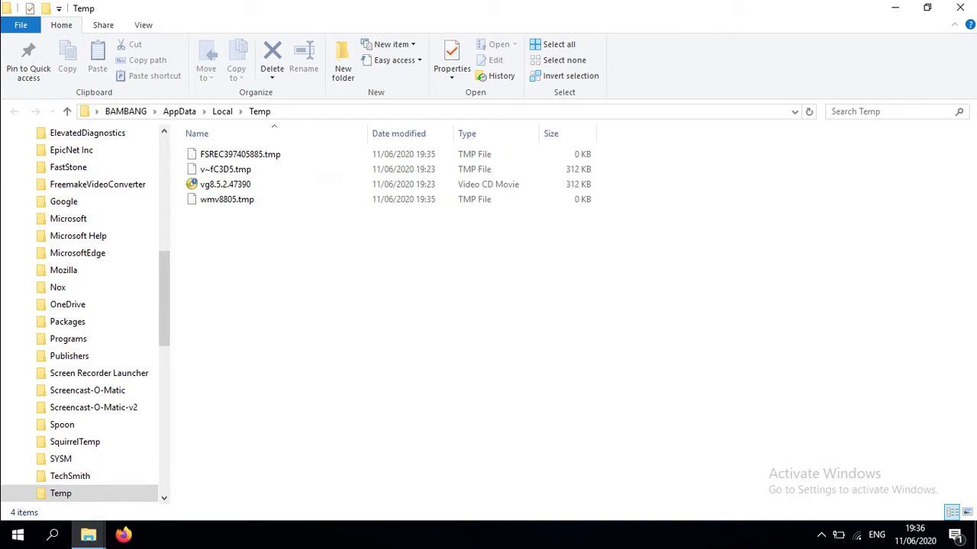
# Try to delete all files in the Temp folder at once, and clear the selection
pyautogui.hotkey('ctrl', 'a')
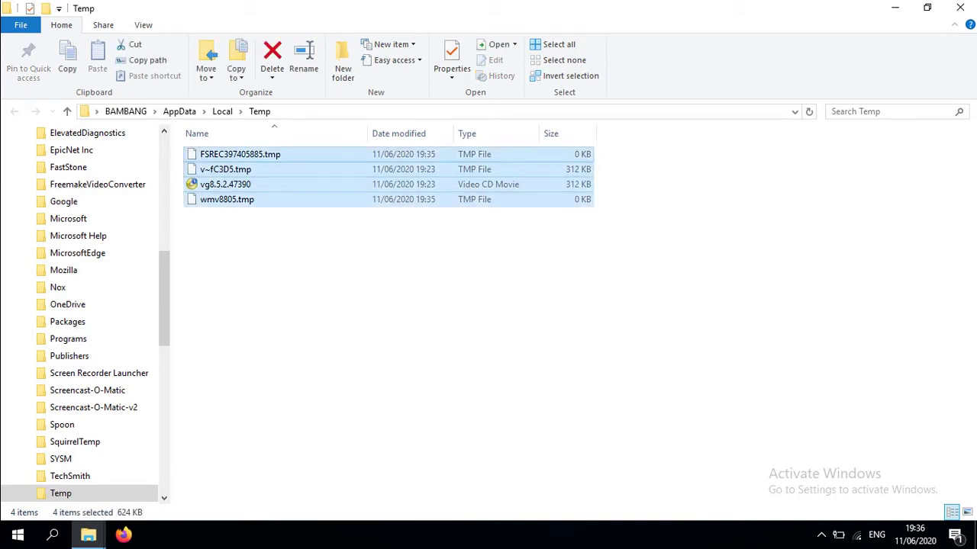
pyautogui.press('Delete')
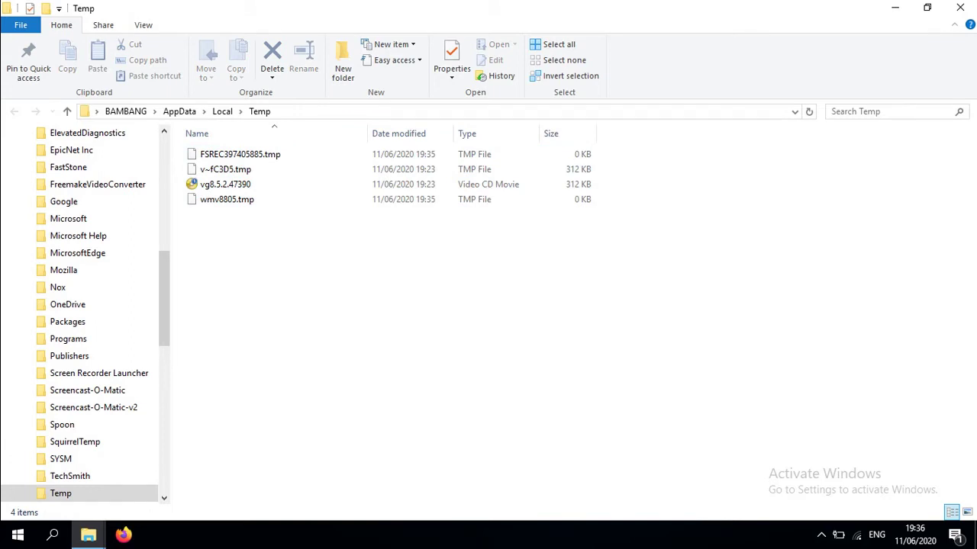
pyautogui.hotkey('ctrl', 'a')
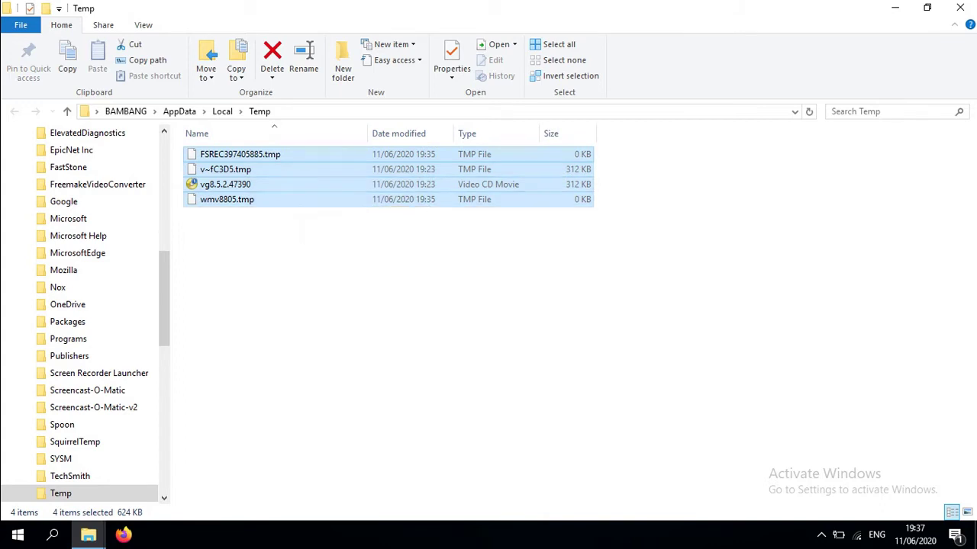
pyautogui.press('Escape')
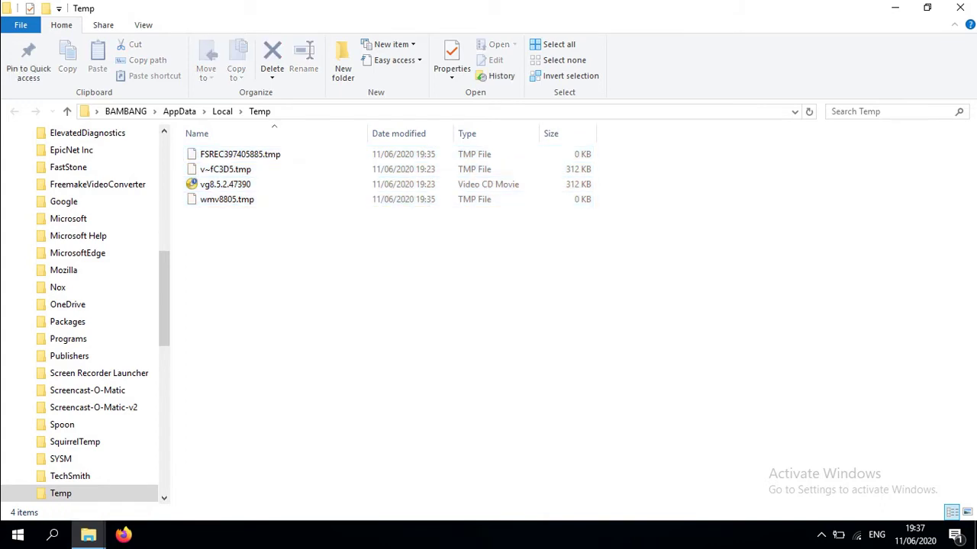
# Try to delete FSREC397405885.tmp on its own, retrying once before cancelling
pyautogui.click(240, 154)
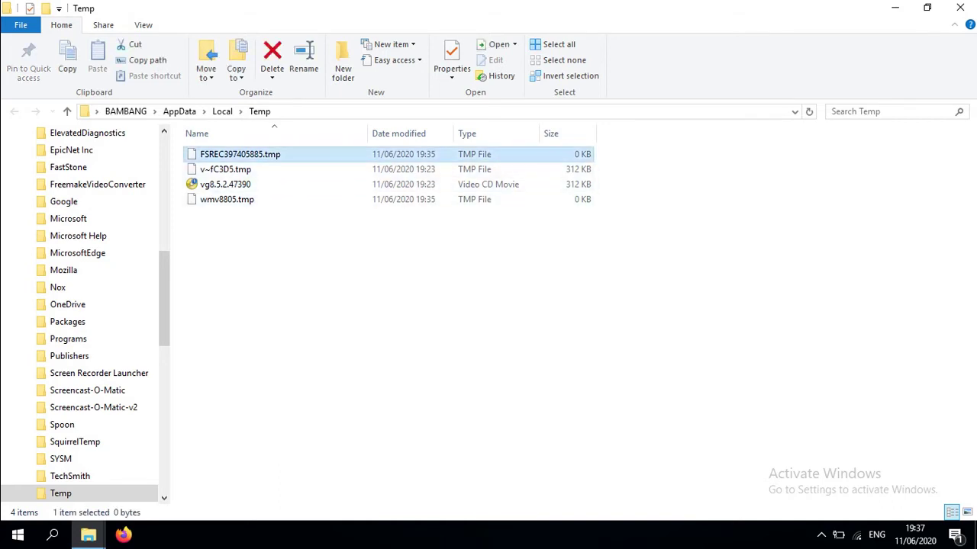
pyautogui.press('Delete')
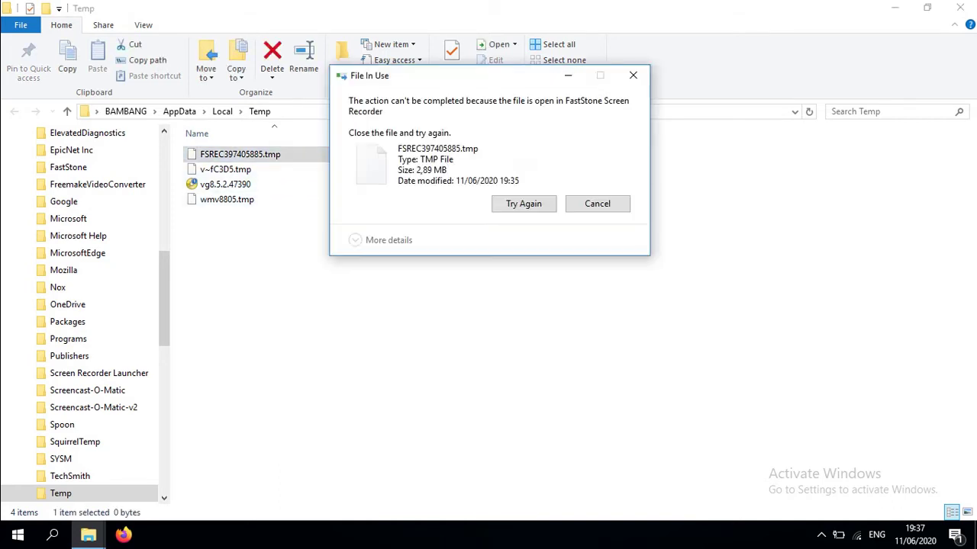
pyautogui.press('Return')
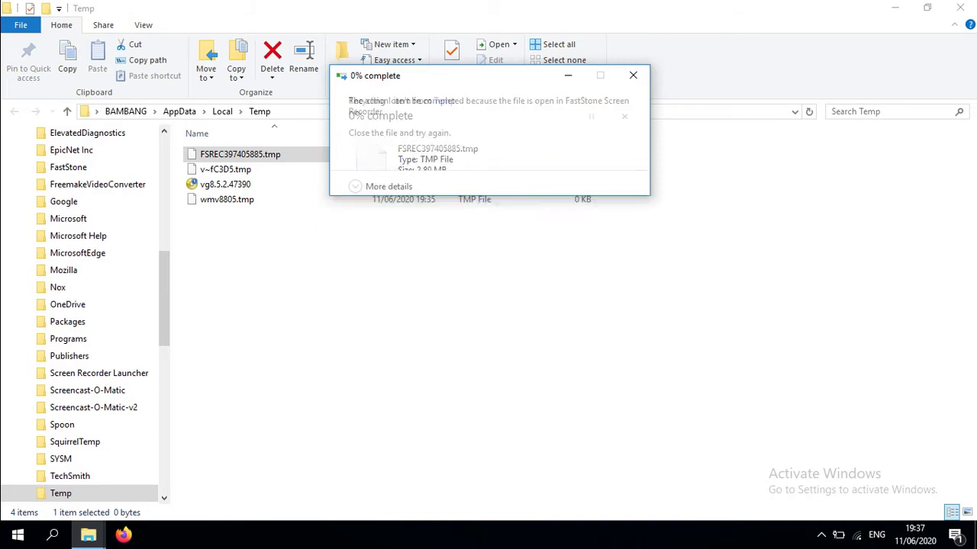
pyautogui.press('Tab')
pyautogui.press('Tab')
pyautogui.press('Tab')
pyautogui.press('Escape')
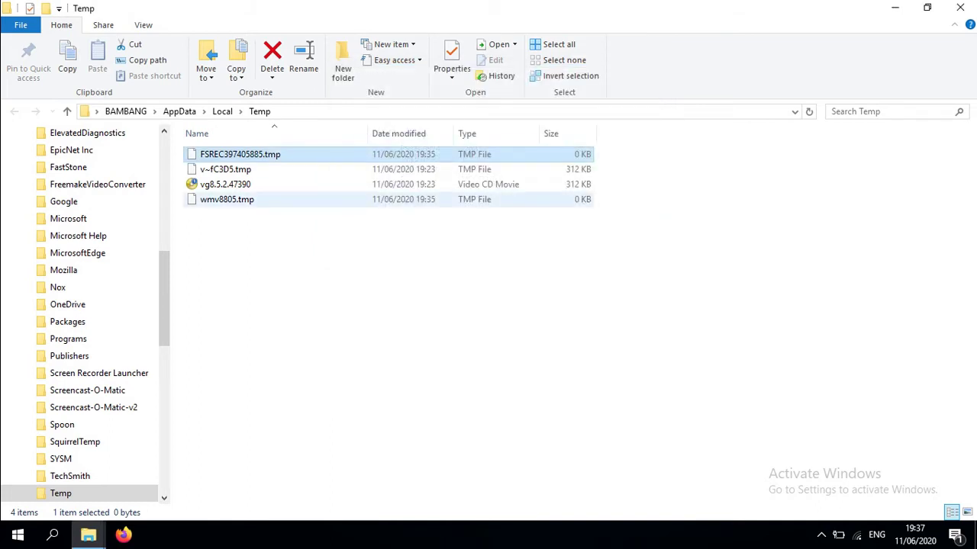
# Try to delete wmv8805.tmp from the Temp folder, and cancel the operation
pyautogui.click(227, 199)
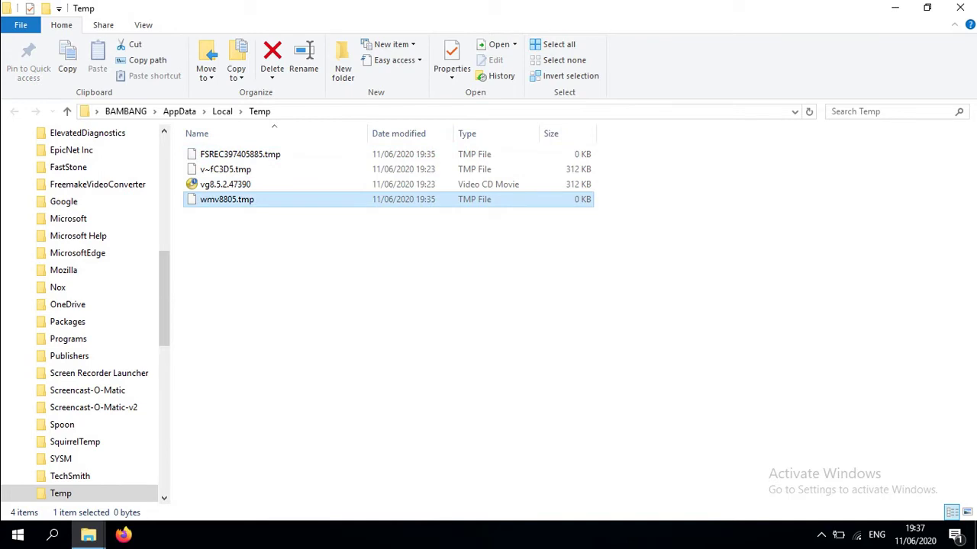
pyautogui.press('Delete')
pyautogui.press('Return')
pyautogui.press('Tab')
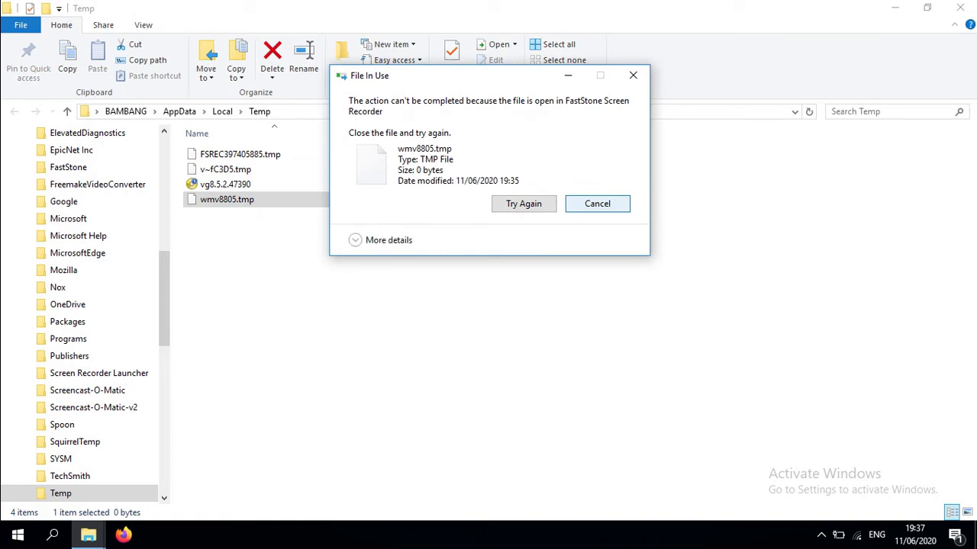
pyautogui.press('Return')
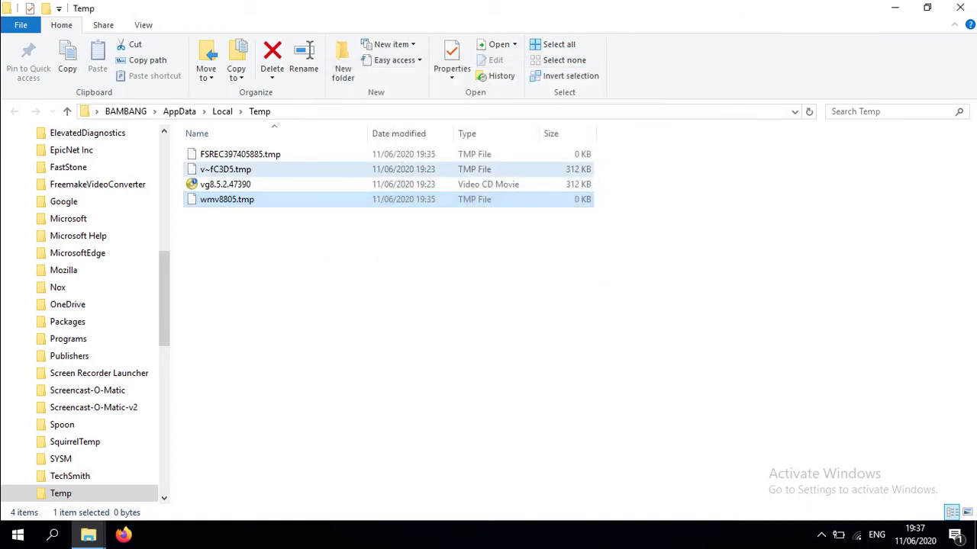
# Try to delete v~fC3D5.tmp from the Temp folder, and cancel the operation
pyautogui.click(225, 169)
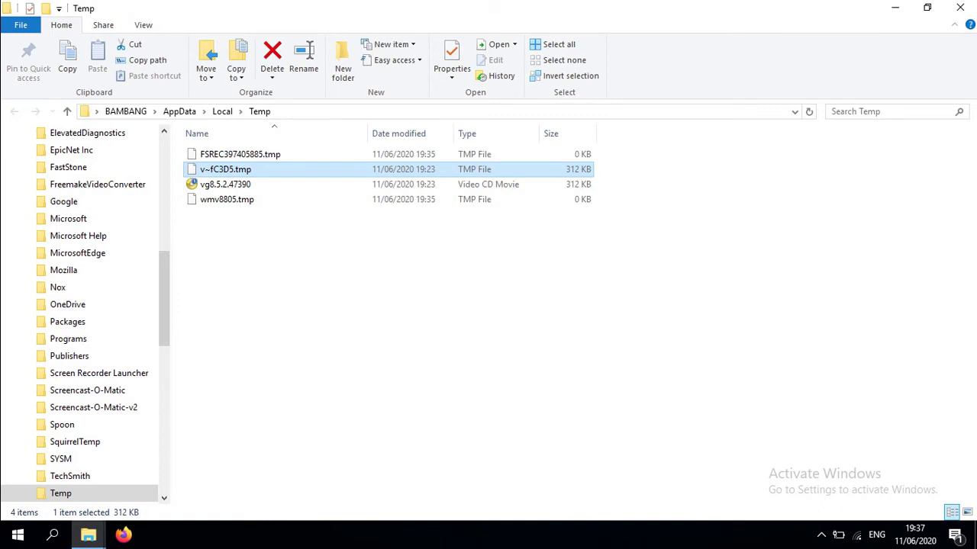
pyautogui.press('Delete')
pyautogui.press('Tab')
pyautogui.press('Return')
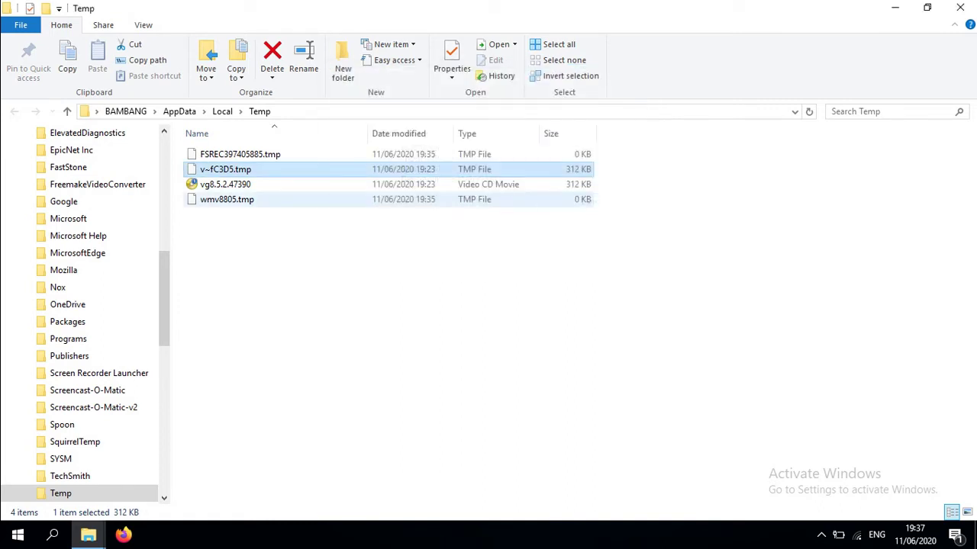
# Close the Temp folder and open the Recycle Bin from the desktop
pyautogui.click(227, 199)
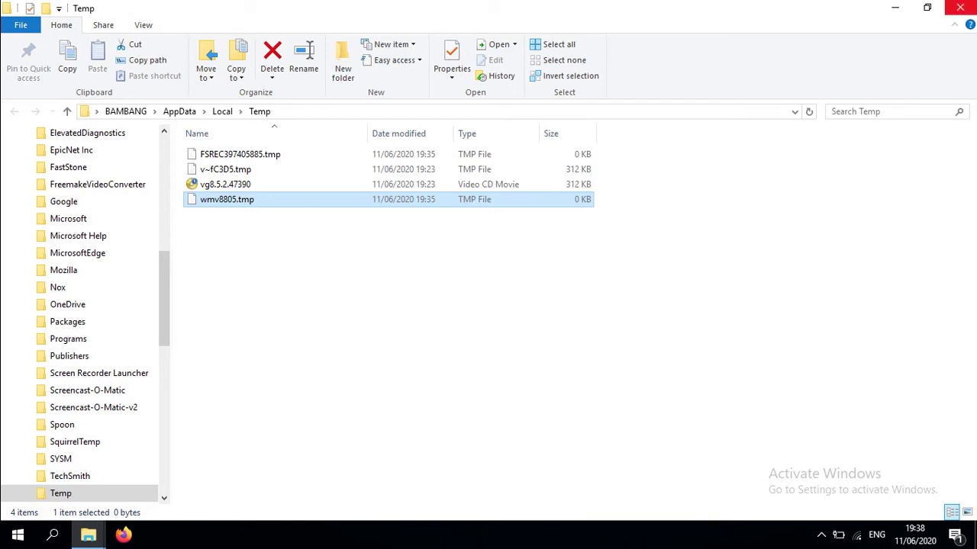
pyautogui.click(960, 8)
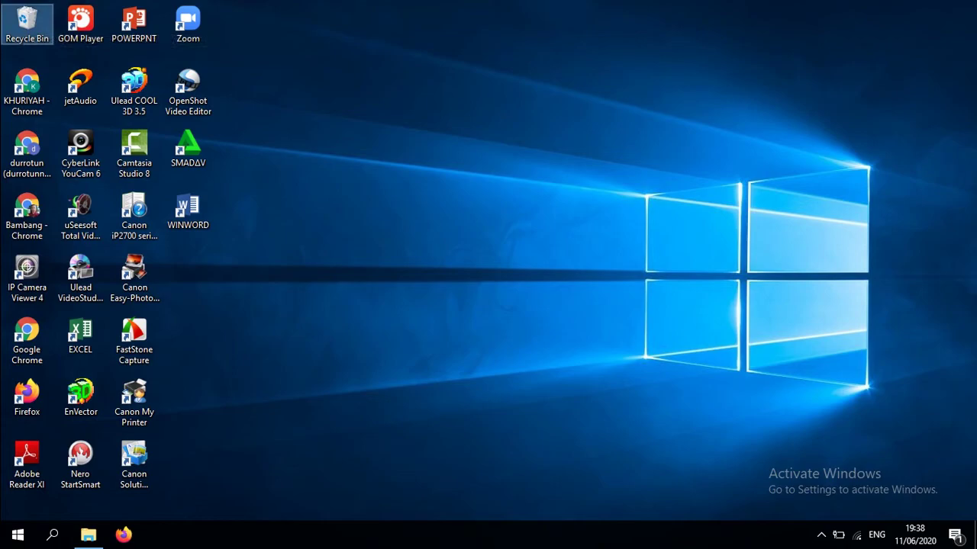
pyautogui.press('Return')
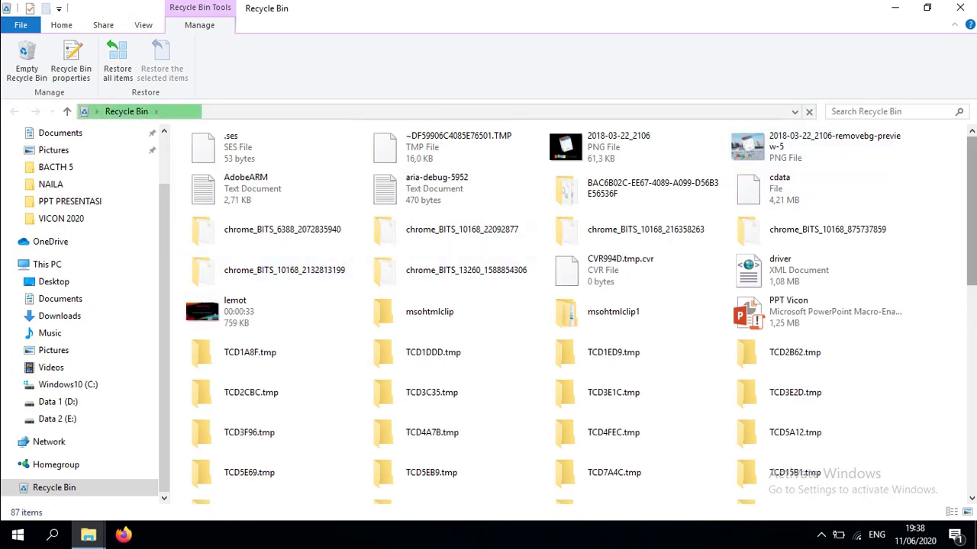
# Permanently delete all items in the Recycle Bin, and confirm the deletion
pyautogui.scroll(-10, 828, 191)
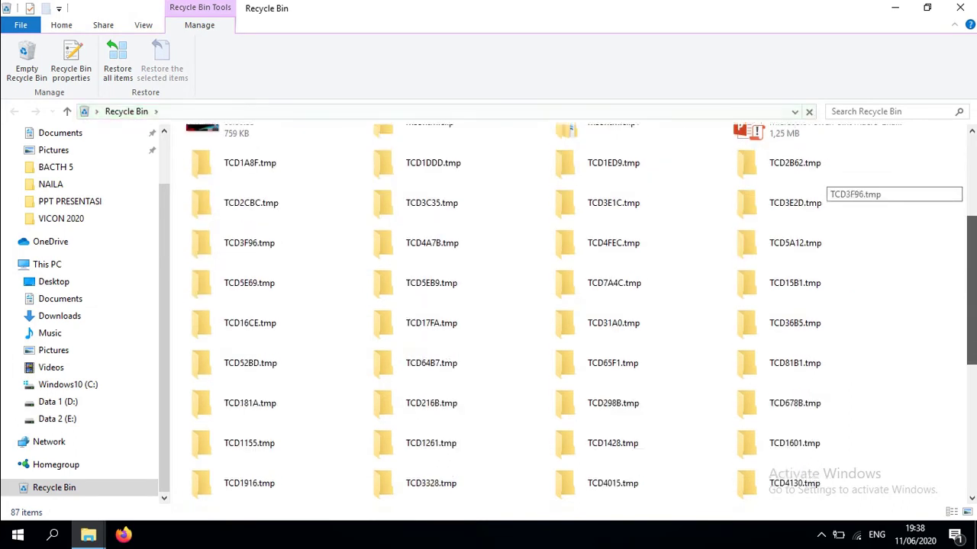
pyautogui.scroll(-2, 828, 194)
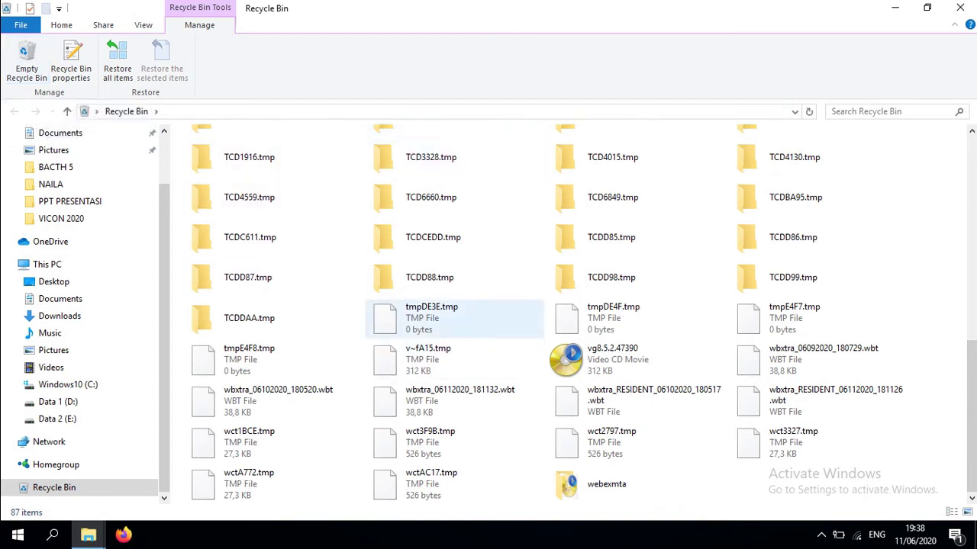
pyautogui.moveTo(668, 411)
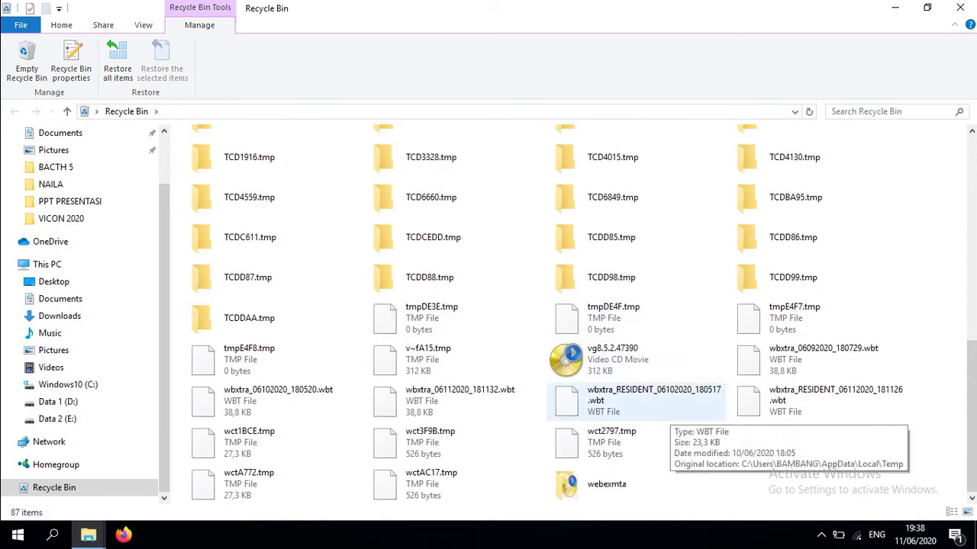
pyautogui.hotkey('ctrl', 'a')
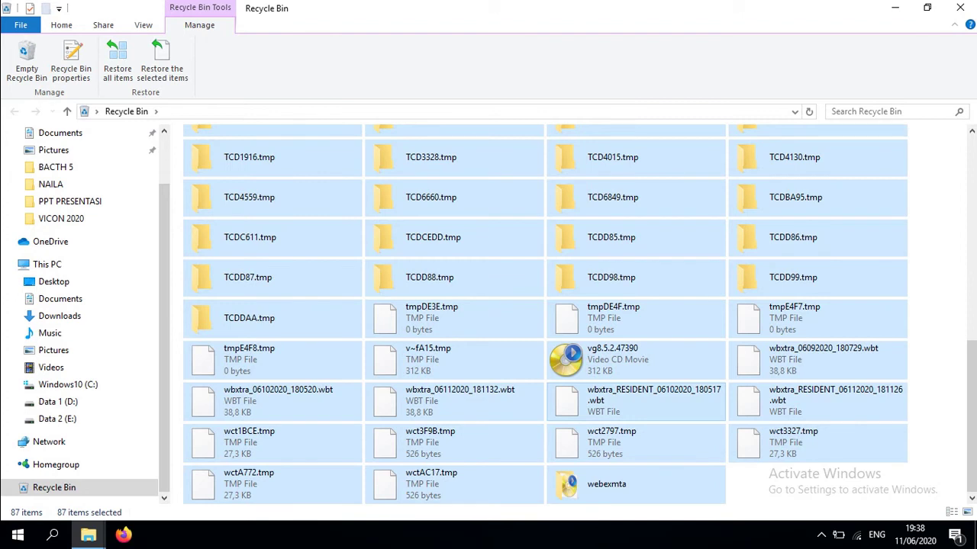
pyautogui.moveTo(618, 410)
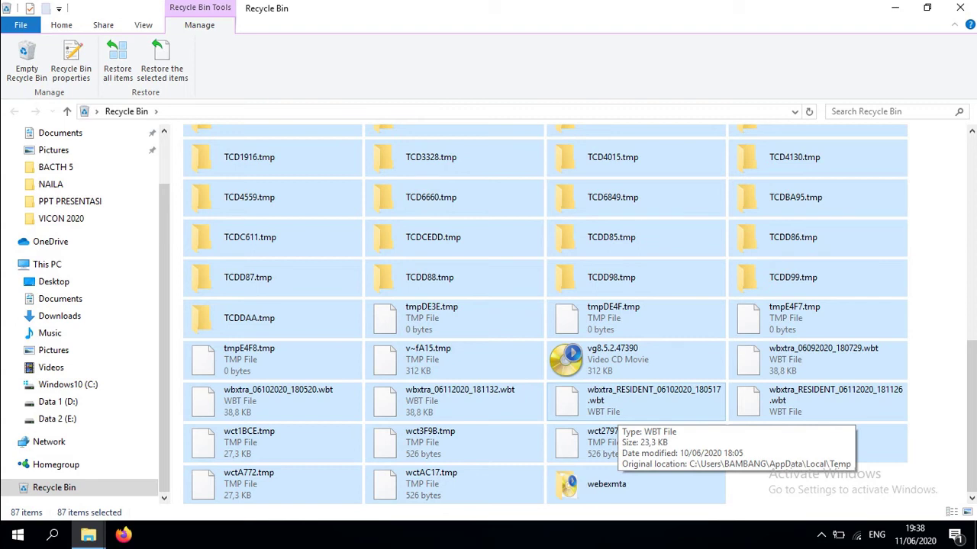
pyautogui.press('Delete')
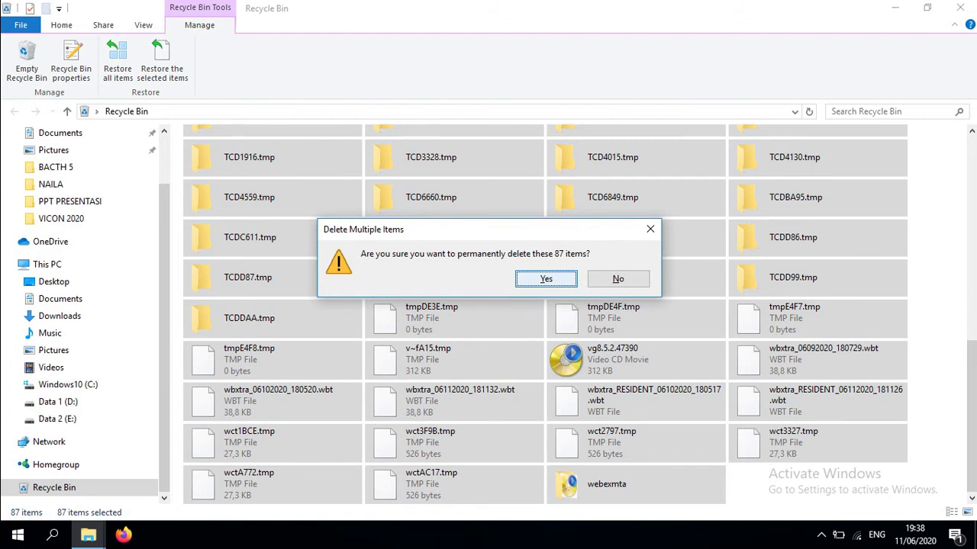
pyautogui.press('Return')
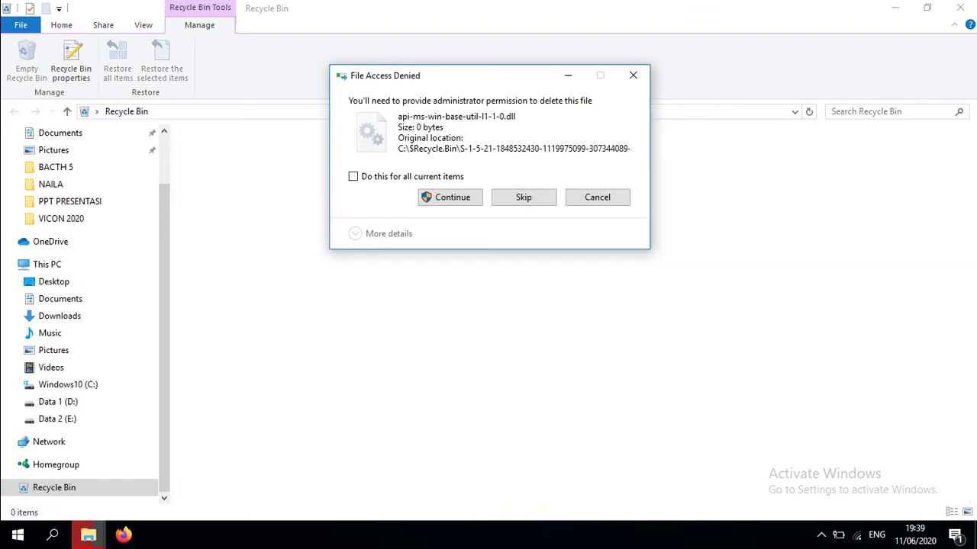
# Continue the deletion with administrator permission, skip the api-ms-win-core DLL items that cannot be found, and dismiss the remaining dialog
pyautogui.press('Return')
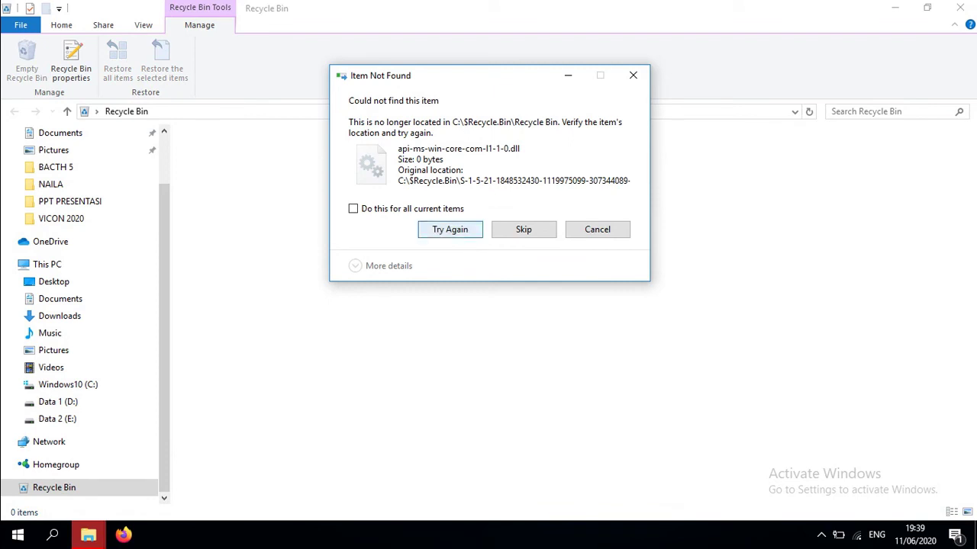
pyautogui.press('Return')
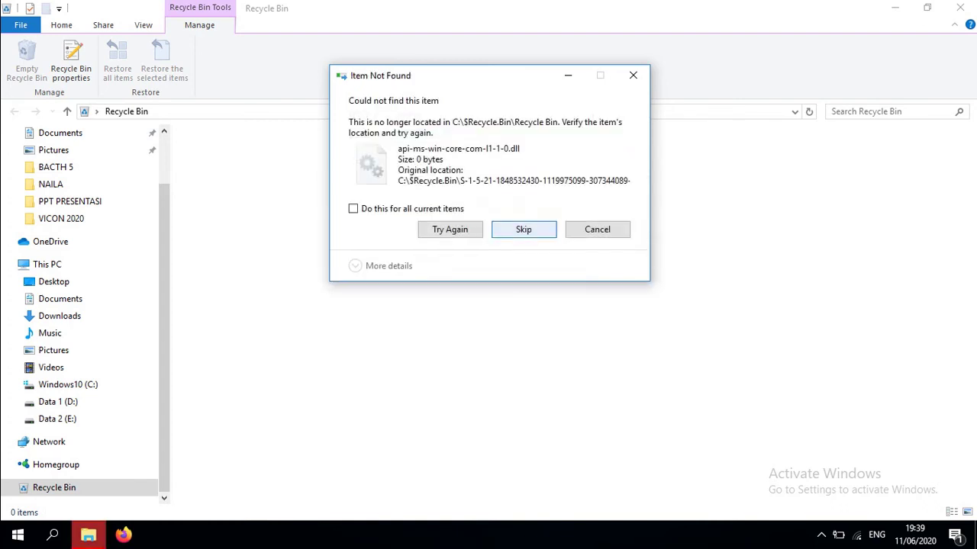
pyautogui.press('Return')
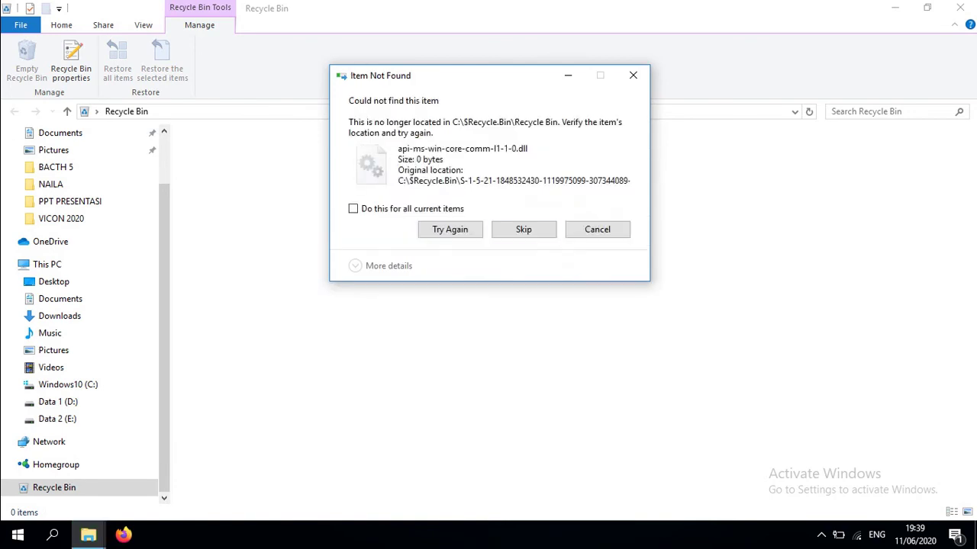
pyautogui.press('Return')
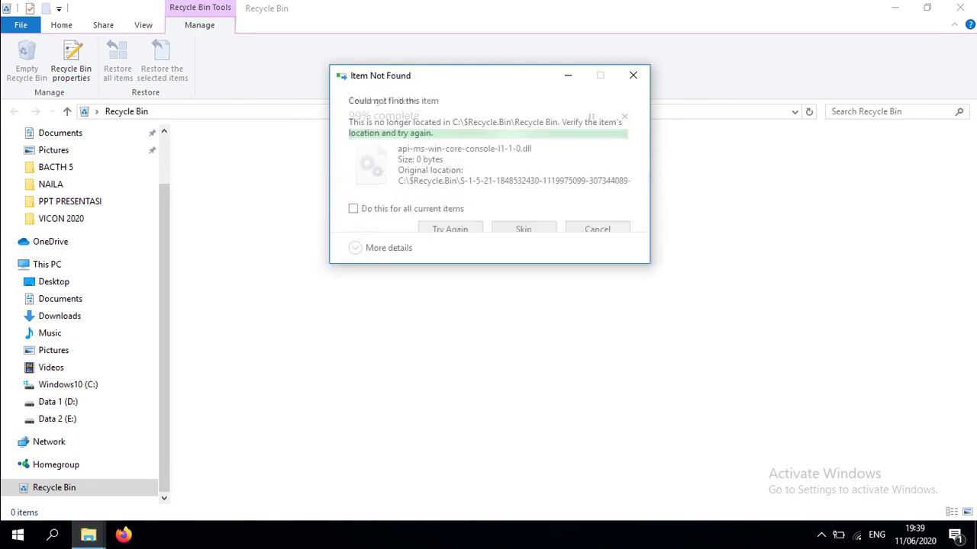
pyautogui.press('Return')
pyautogui.press('Return')
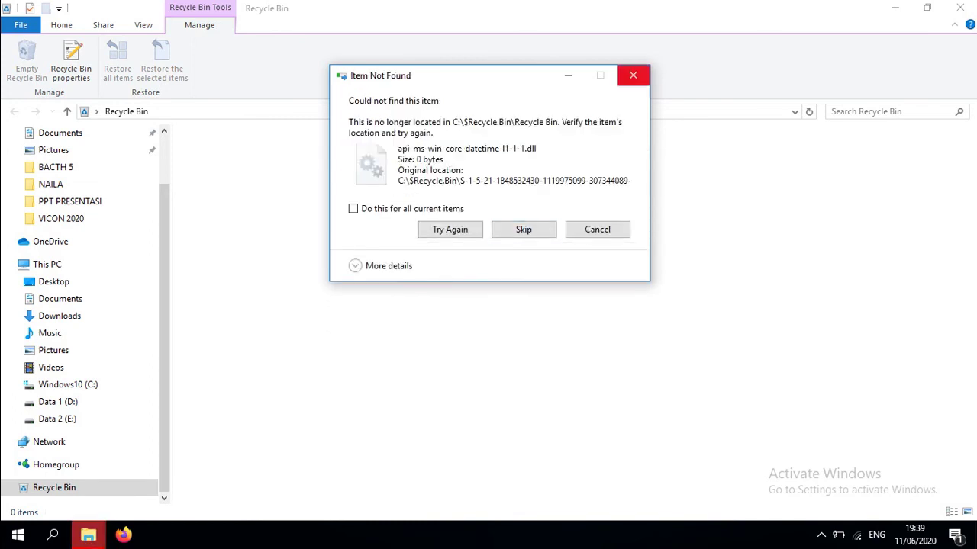
pyautogui.press('Return')
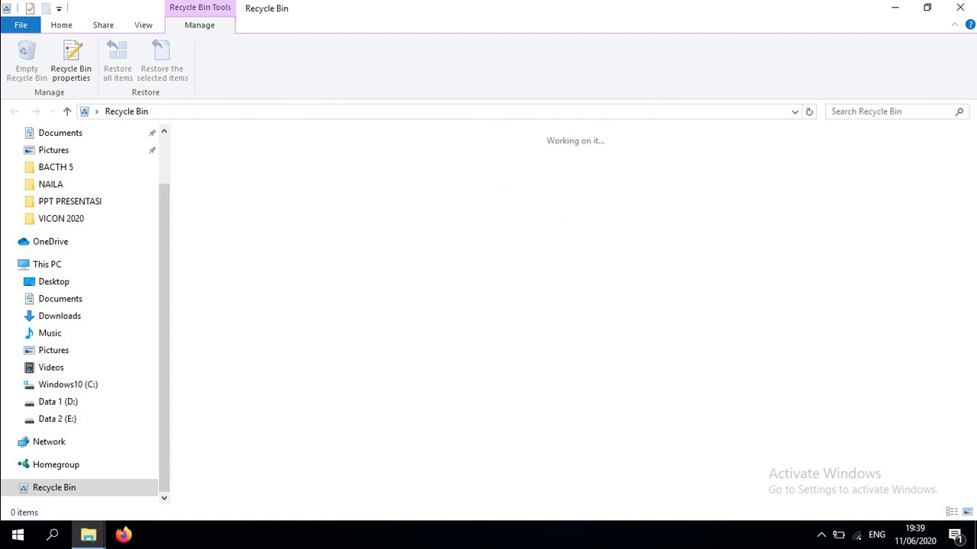
# Close the Recycle Bin window and launch Chrome from the third profile shortcut on the desktop
pyautogui.rightClick(325, 242)
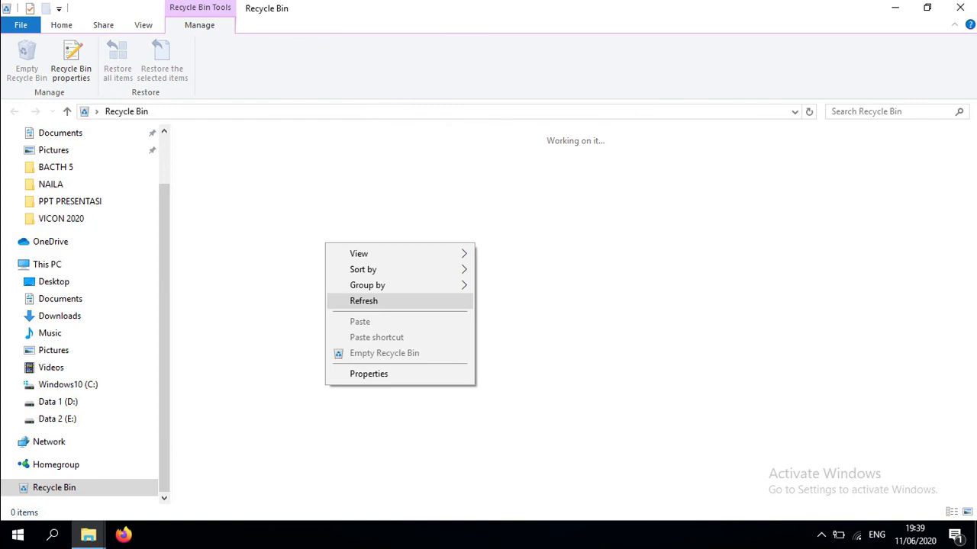
pyautogui.press('Escape')
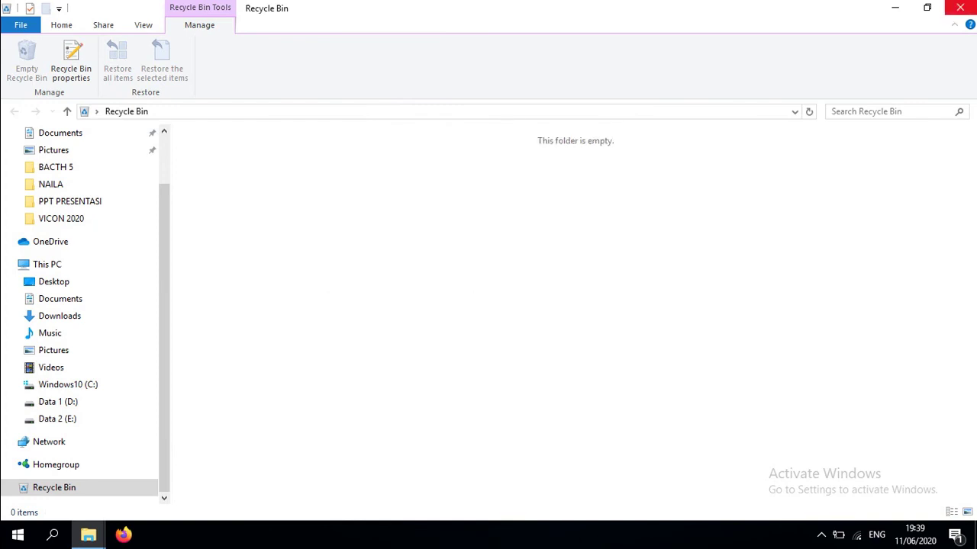
pyautogui.click(959, 8)
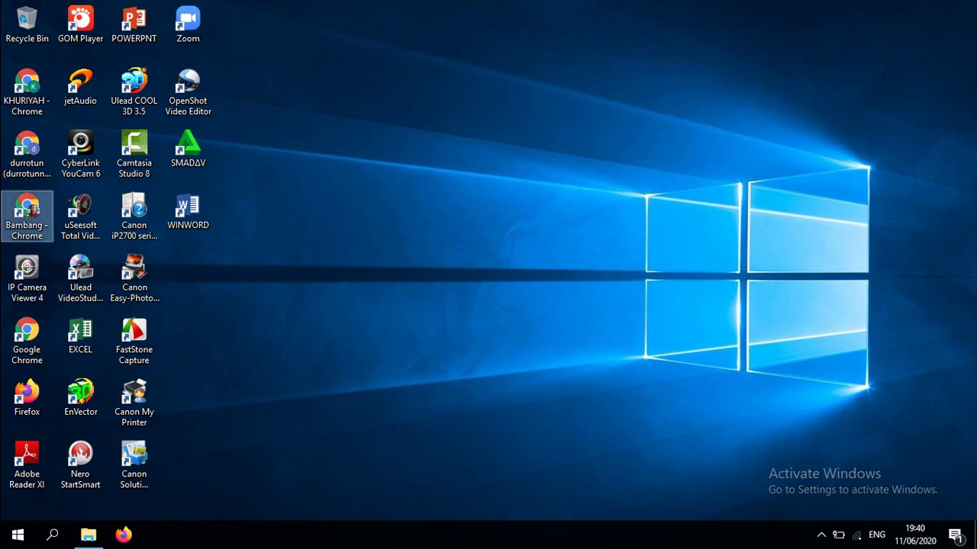
pyautogui.press('Return')
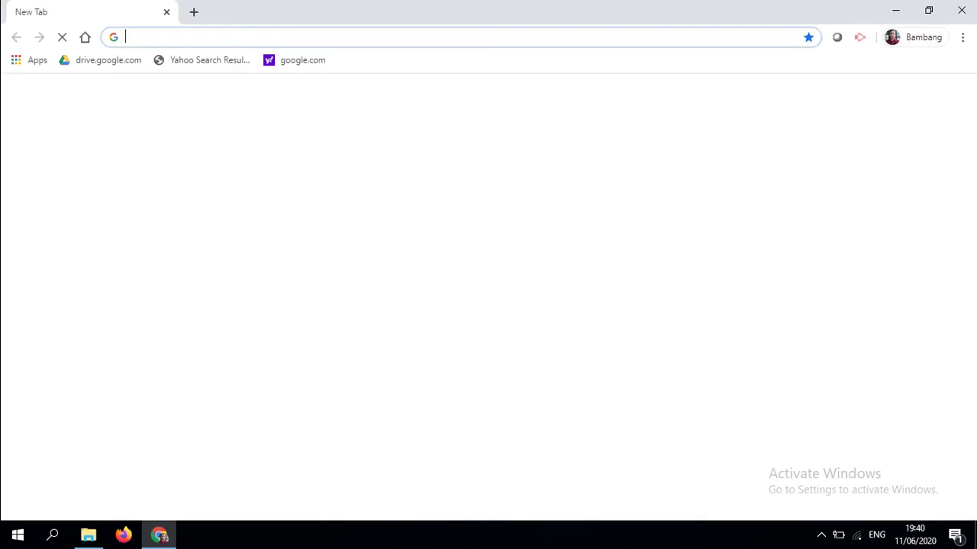